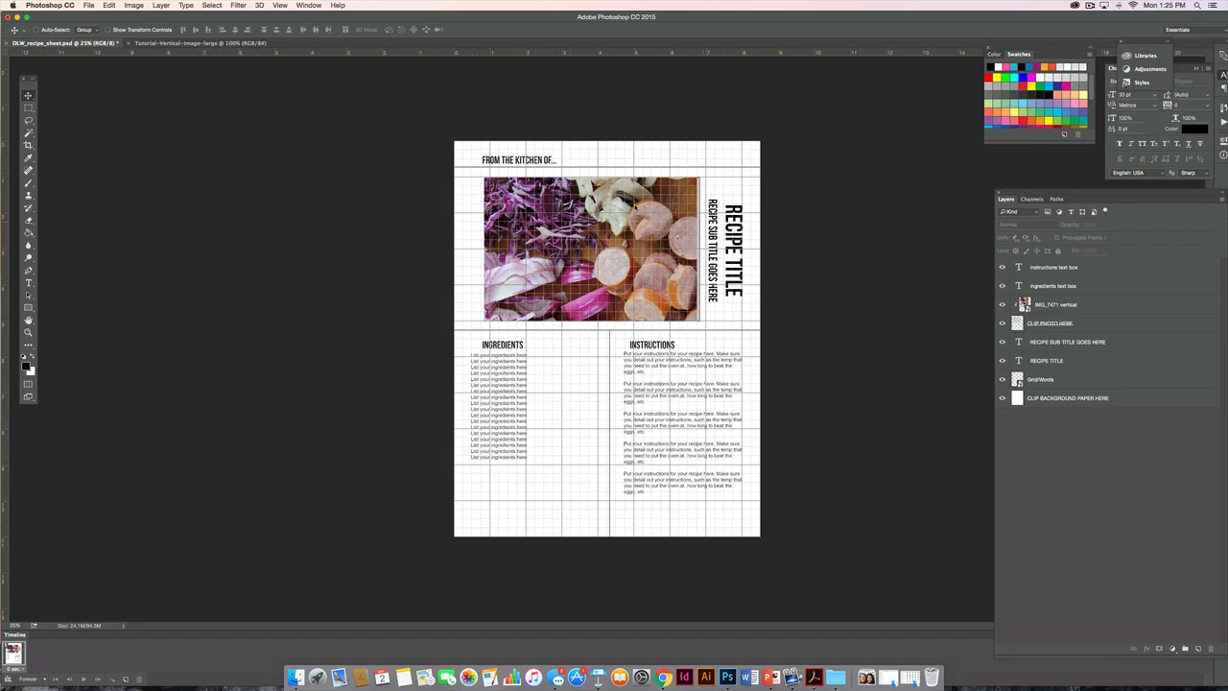
Select the CLIP BACKGROUND PAPER HERE layer and bring up the StrawberryShortcake 12x12 Papers folder in Finder, clear of the page and other windows.
left_click(1055, 399)
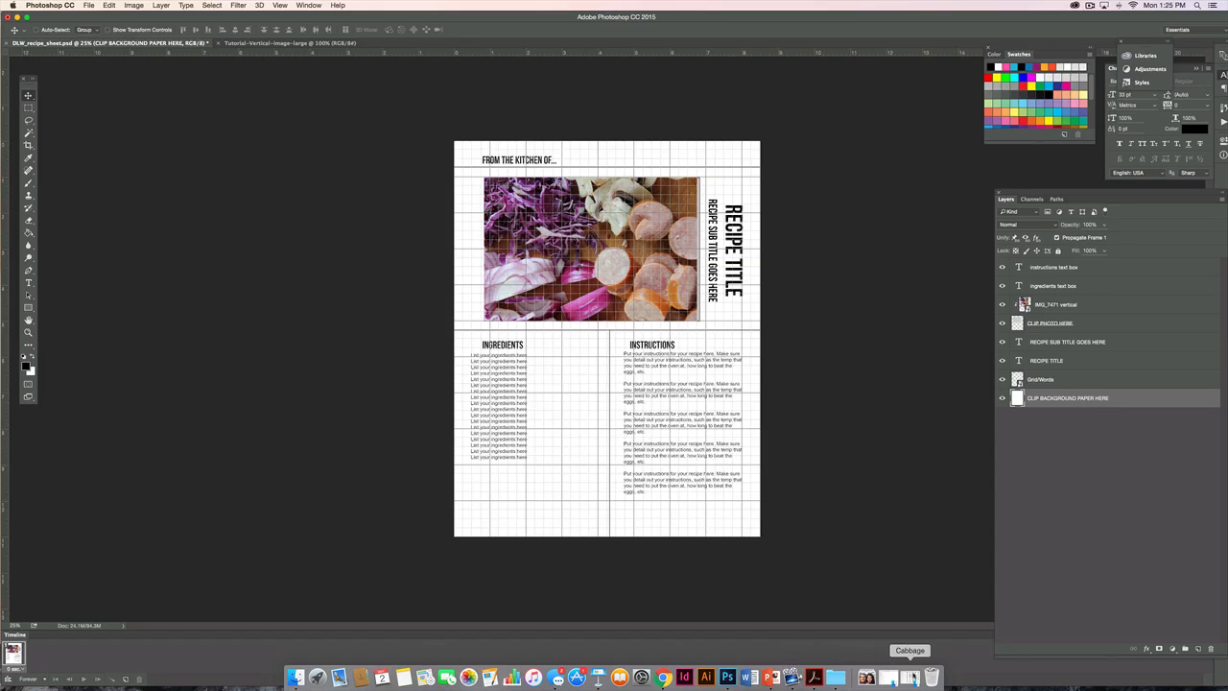
left_click(296, 677)
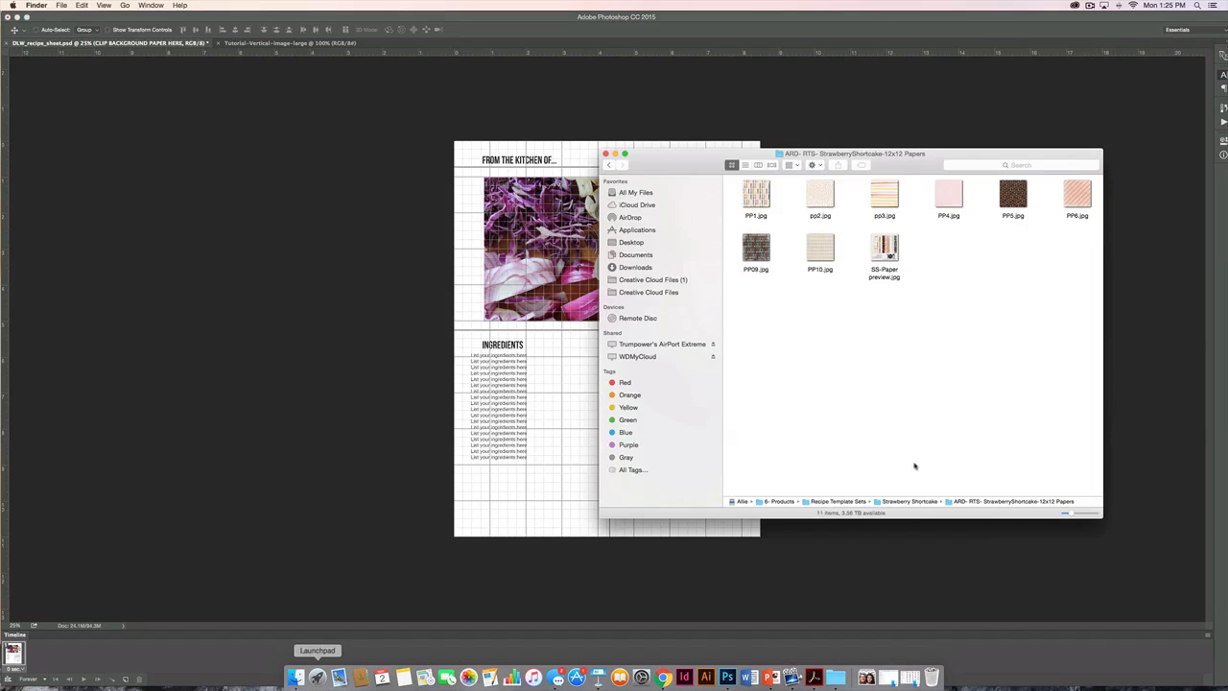
left_click_drag(889, 163, 959, 110)
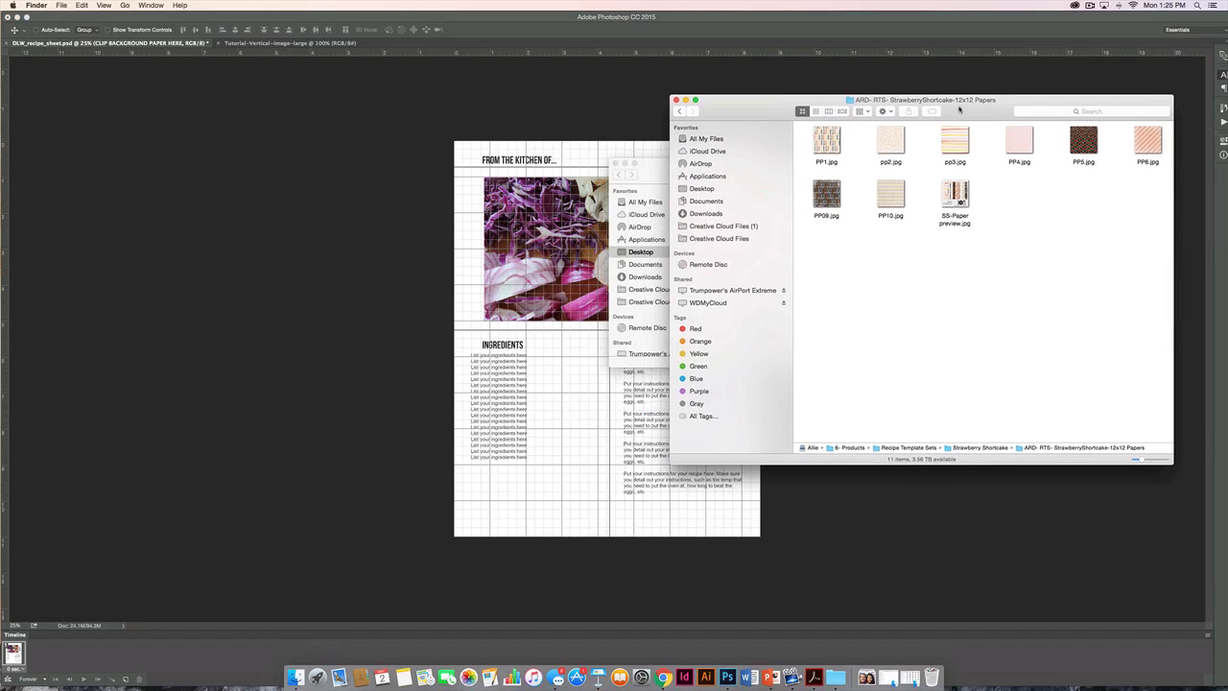
left_click(625, 163)
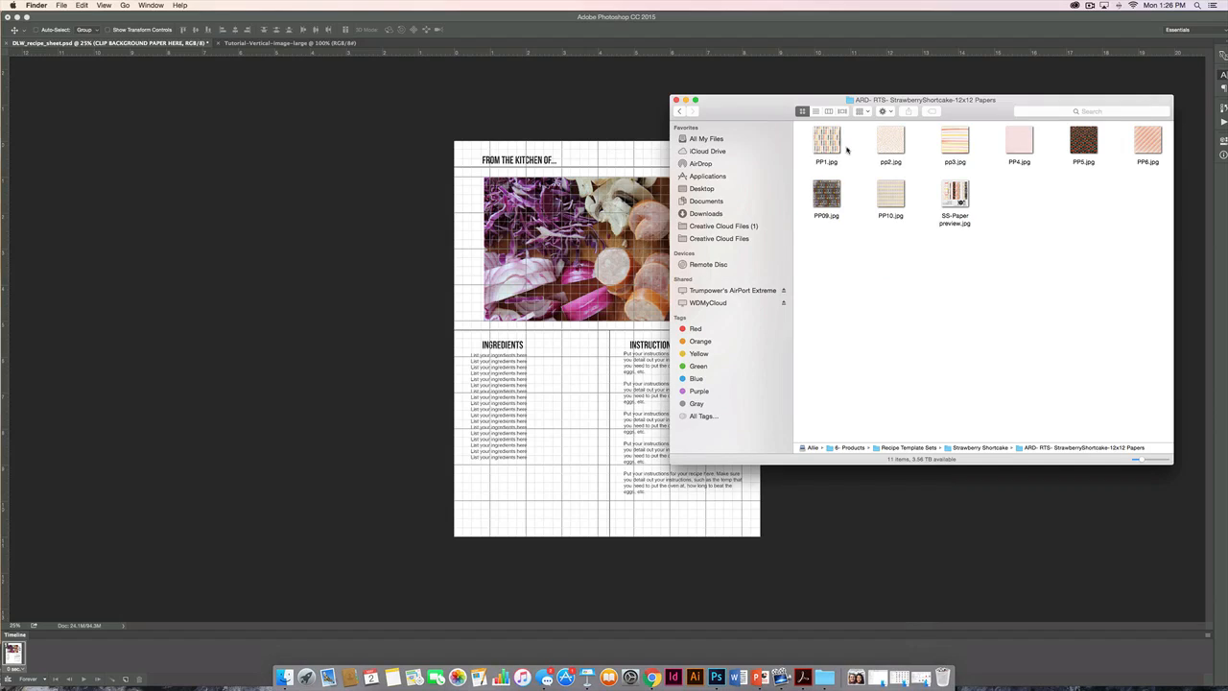
Place the pp2.jpg paper above the CLIP BACKGROUND PAPER HERE layer and enlarge it to cover the whole page.
left_click(898, 143)
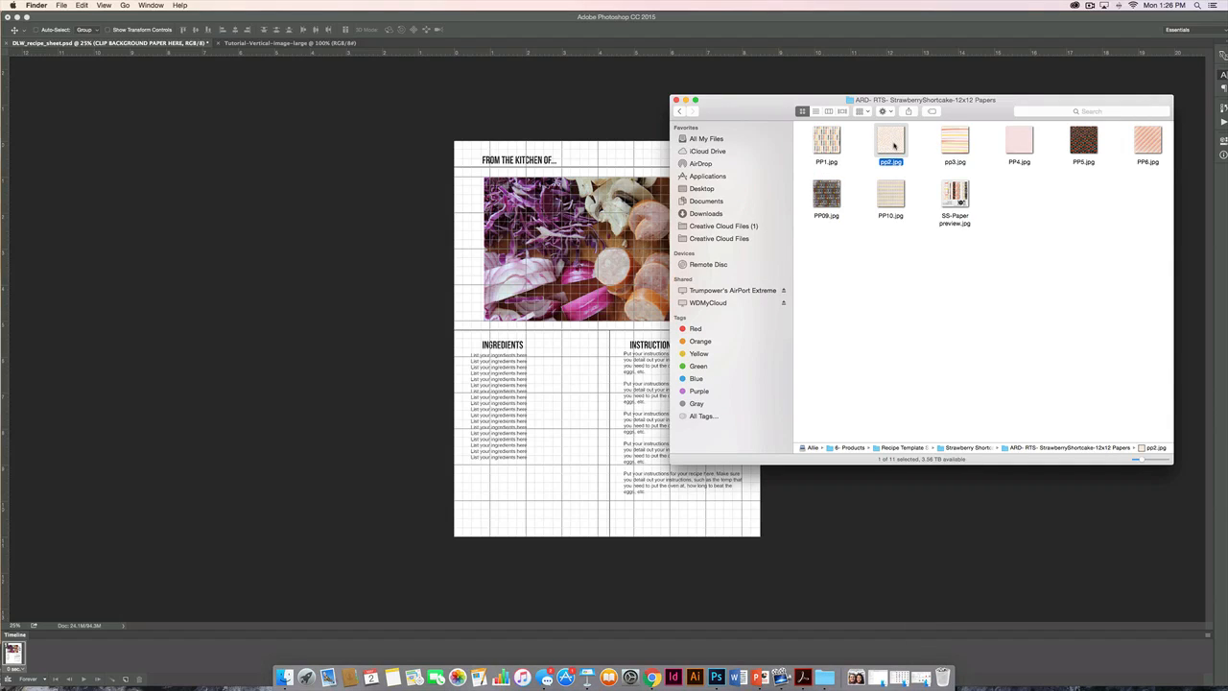
left_click_drag(893, 145, 562, 156)
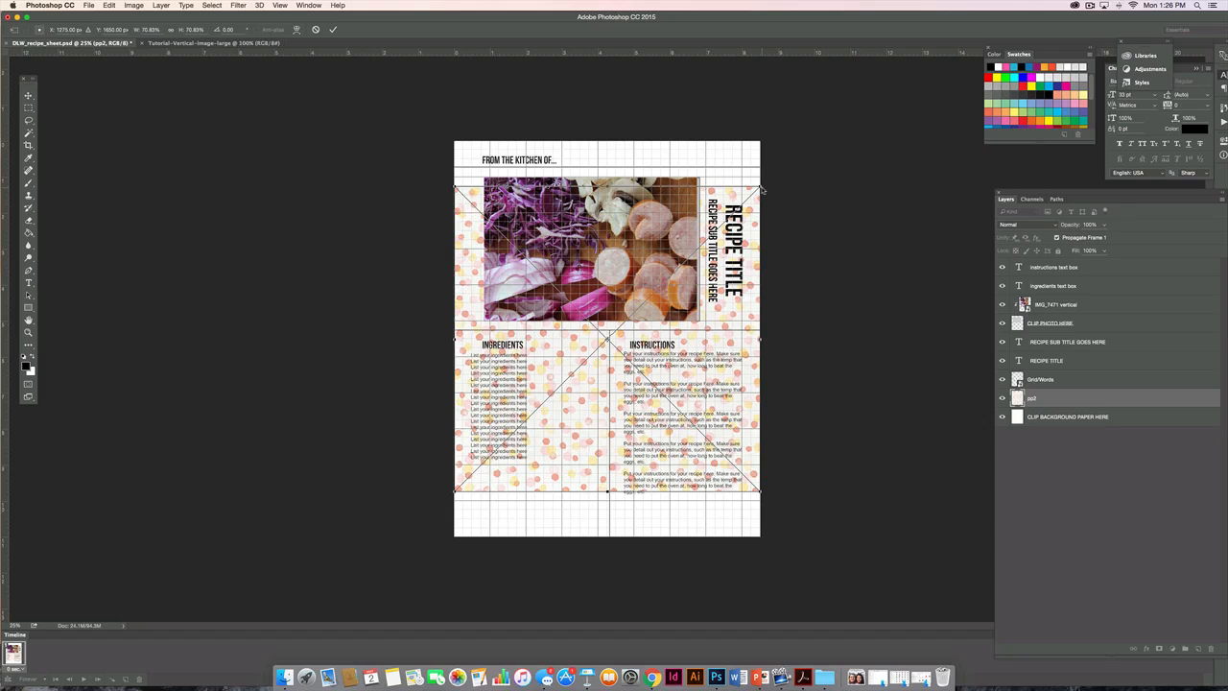
left_click_drag(761, 189, 788, 149)
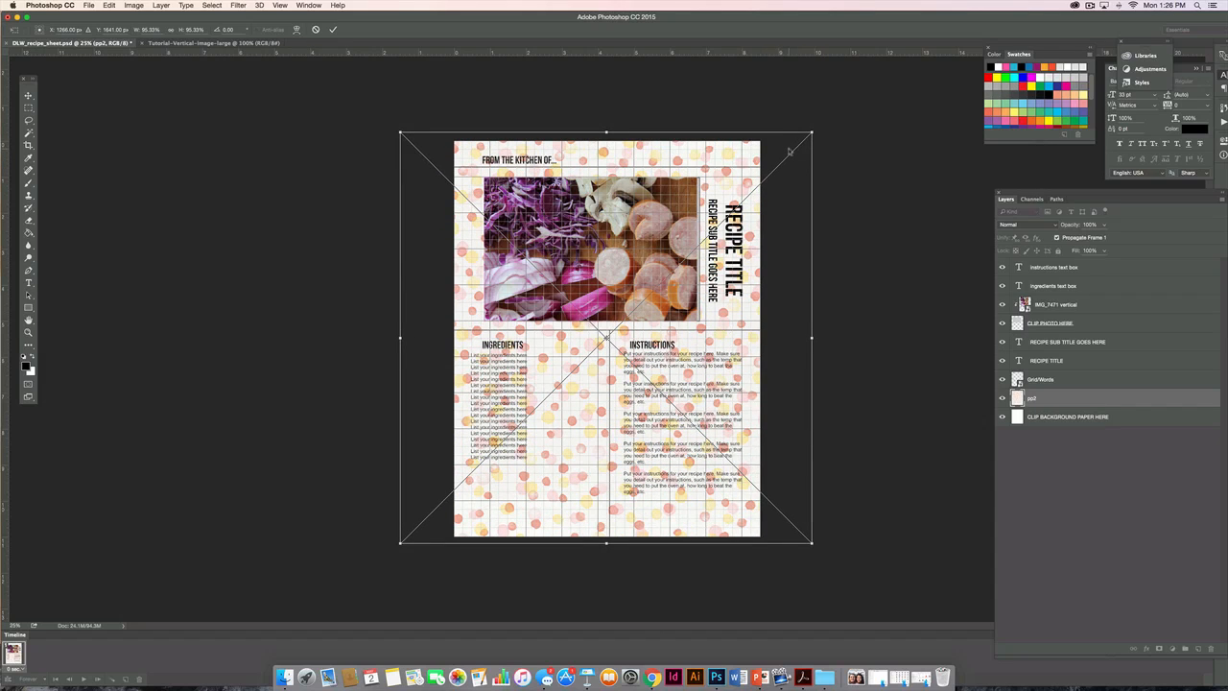
key("Return")
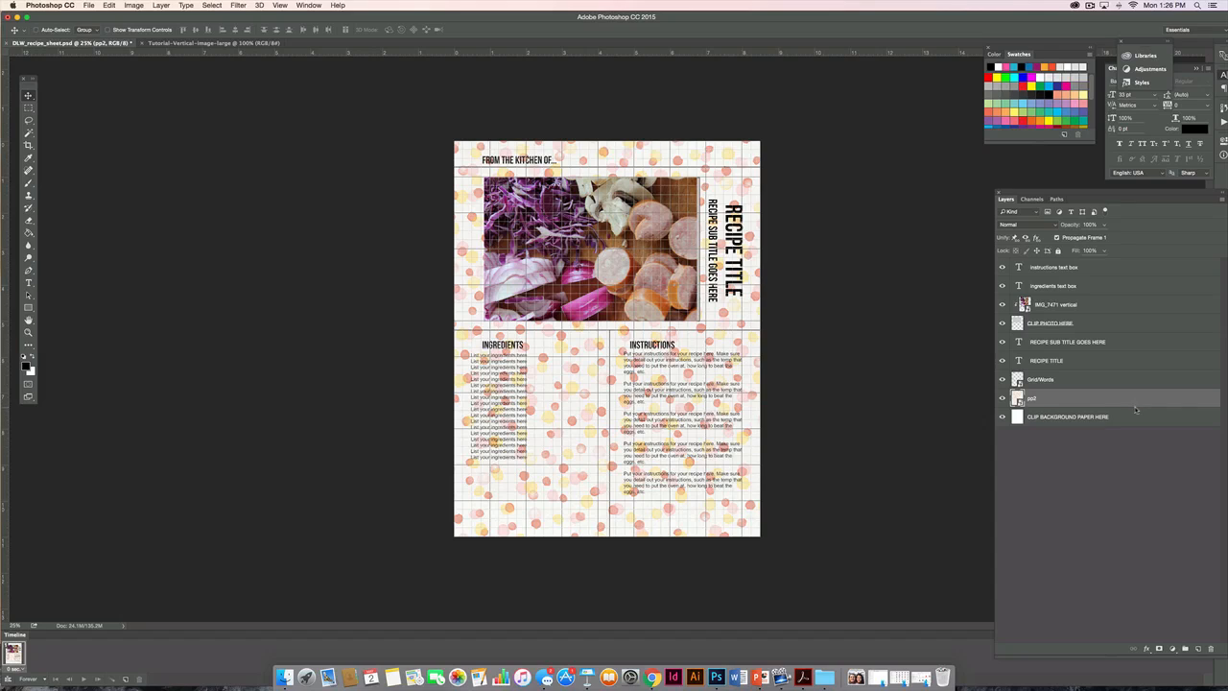
Clip the pp2 paper to the CLIP BACKGROUND PAPER HERE layer and lower its opacity to 22%.
left_click(1134, 408, "alt")
left_click(1102, 225)
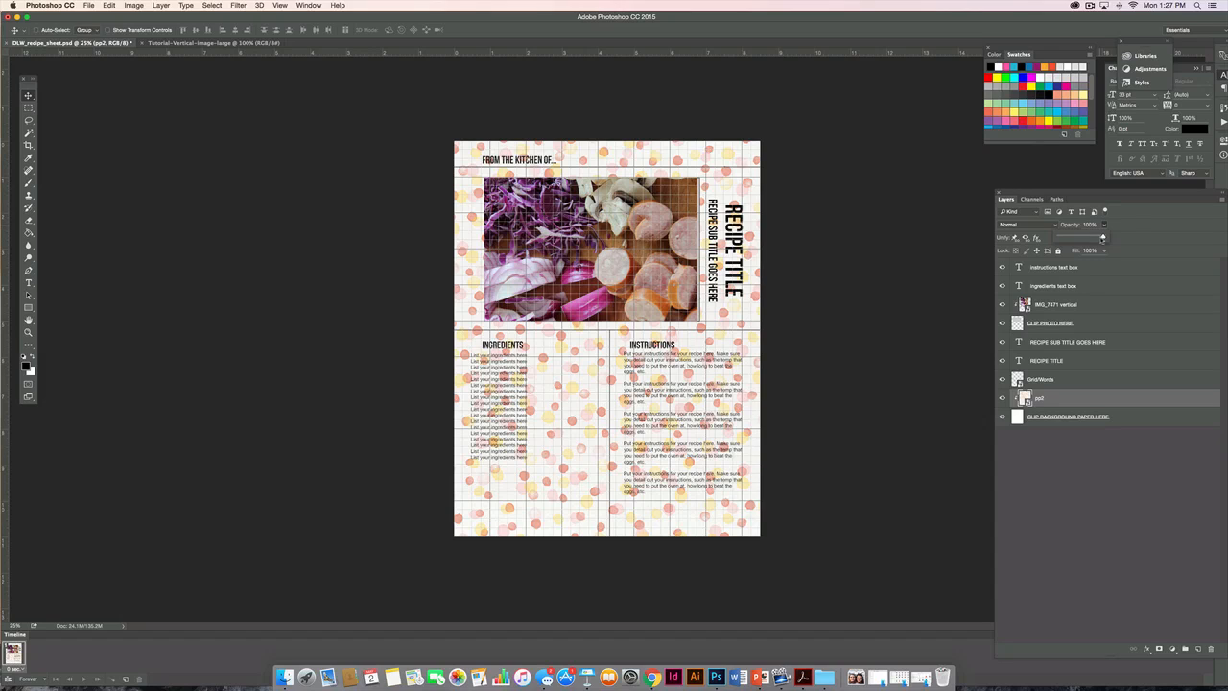
left_click_drag(1102, 237, 1068, 240)
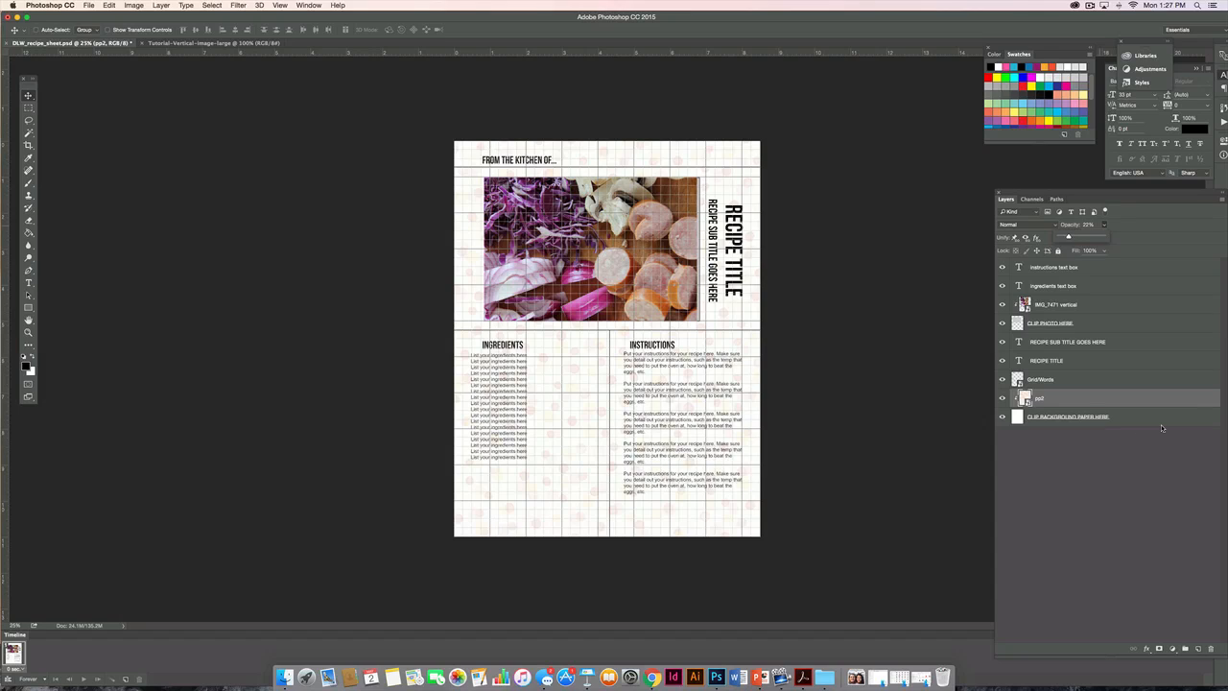
Delete the pp2 paper layer.
left_click(1135, 399)
key("Delete")
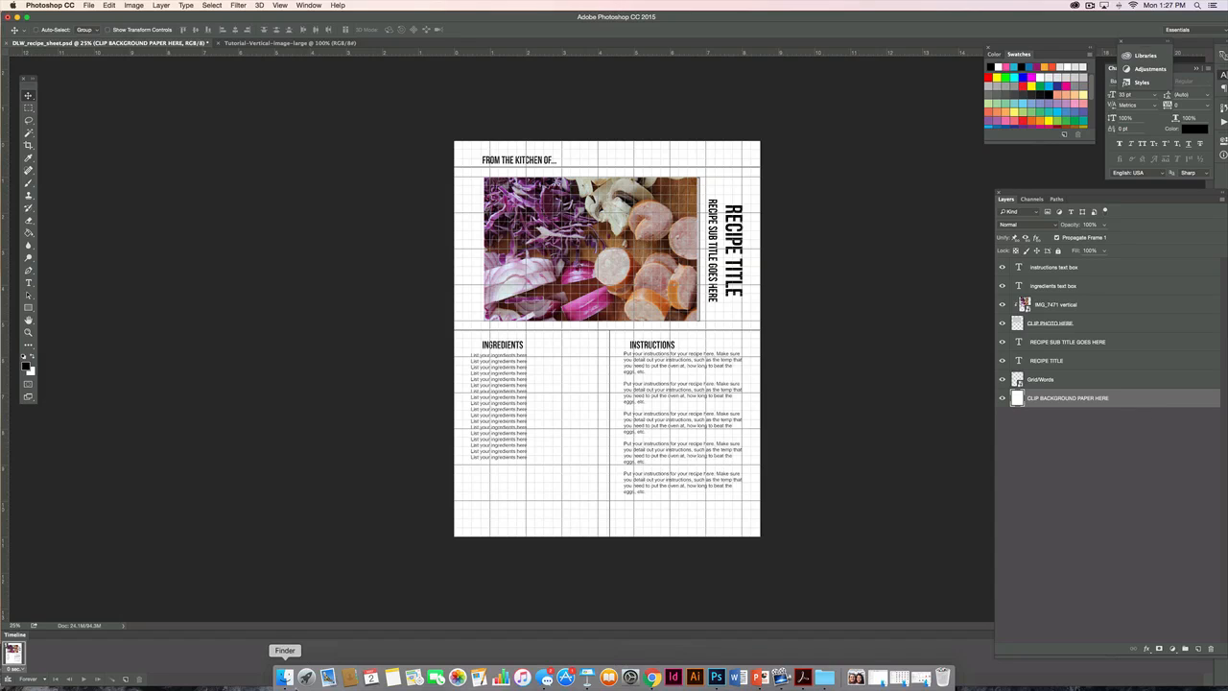
Place the PP09.jpg utensil paper from the papers folder, scaled to cover the whole page, beneath the CLIP BACKGROUND PAPER HERE layer.
left_click(285, 677)
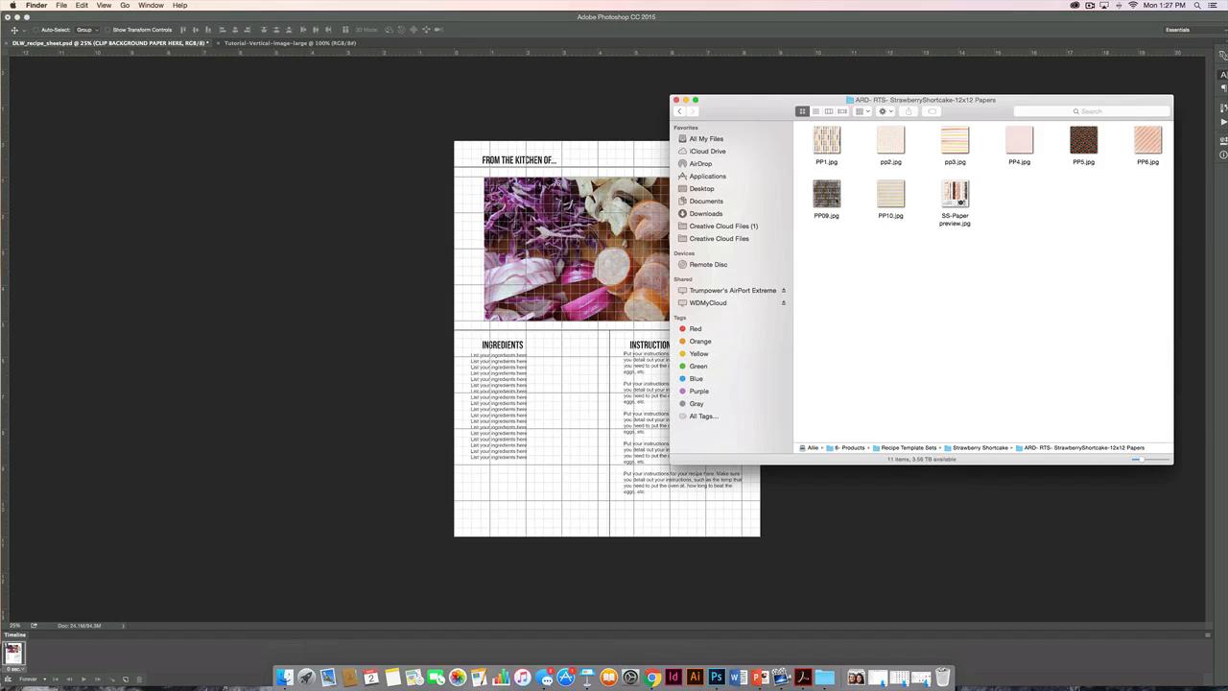
left_click_drag(837, 189, 508, 205)
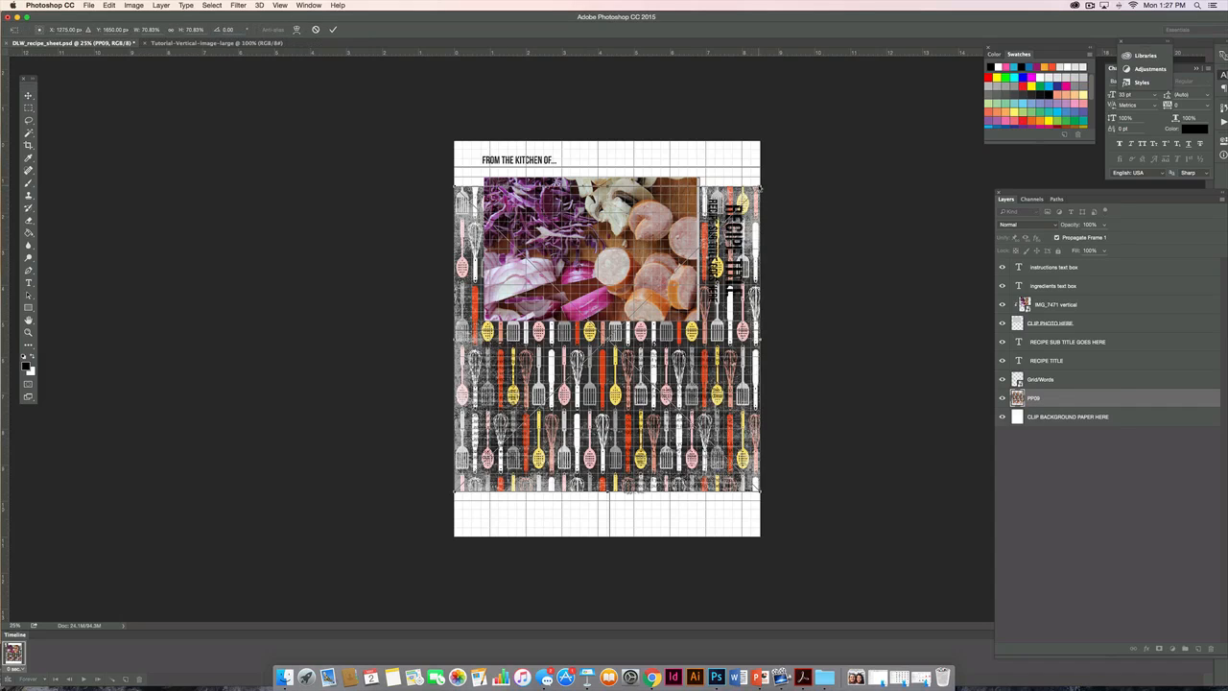
left_click_drag(758, 187, 836, 108)
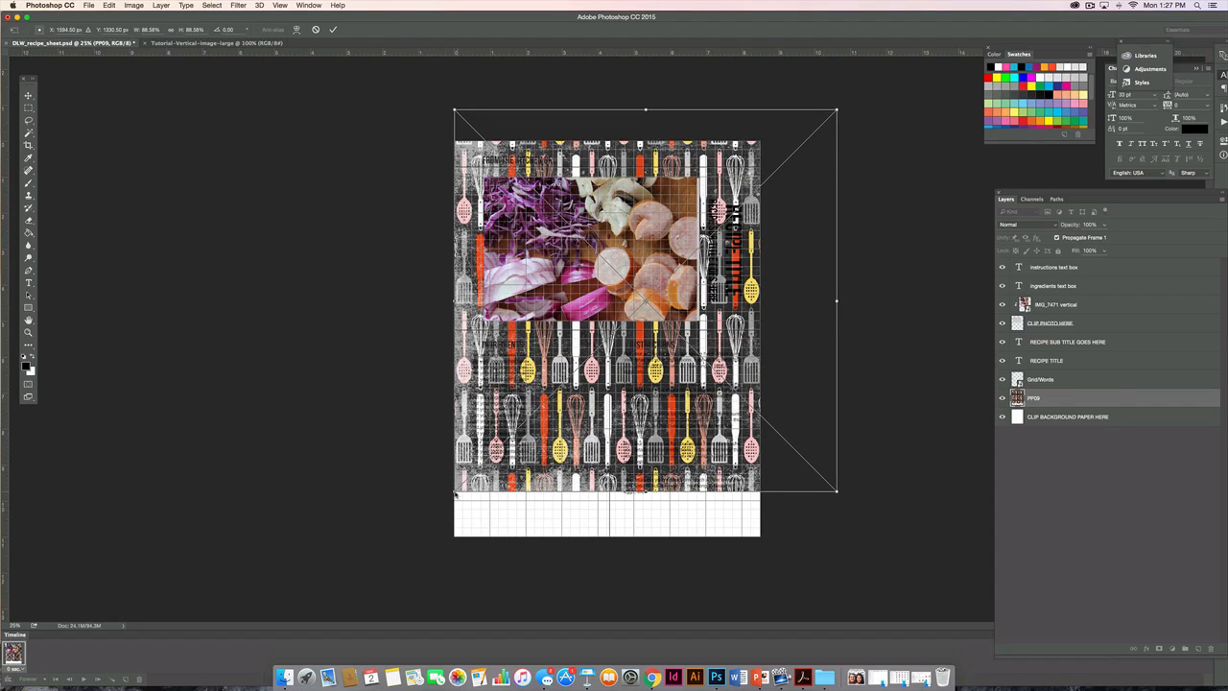
left_click_drag(455, 494, 337, 556)
left_click_drag(474, 529, 501, 535)
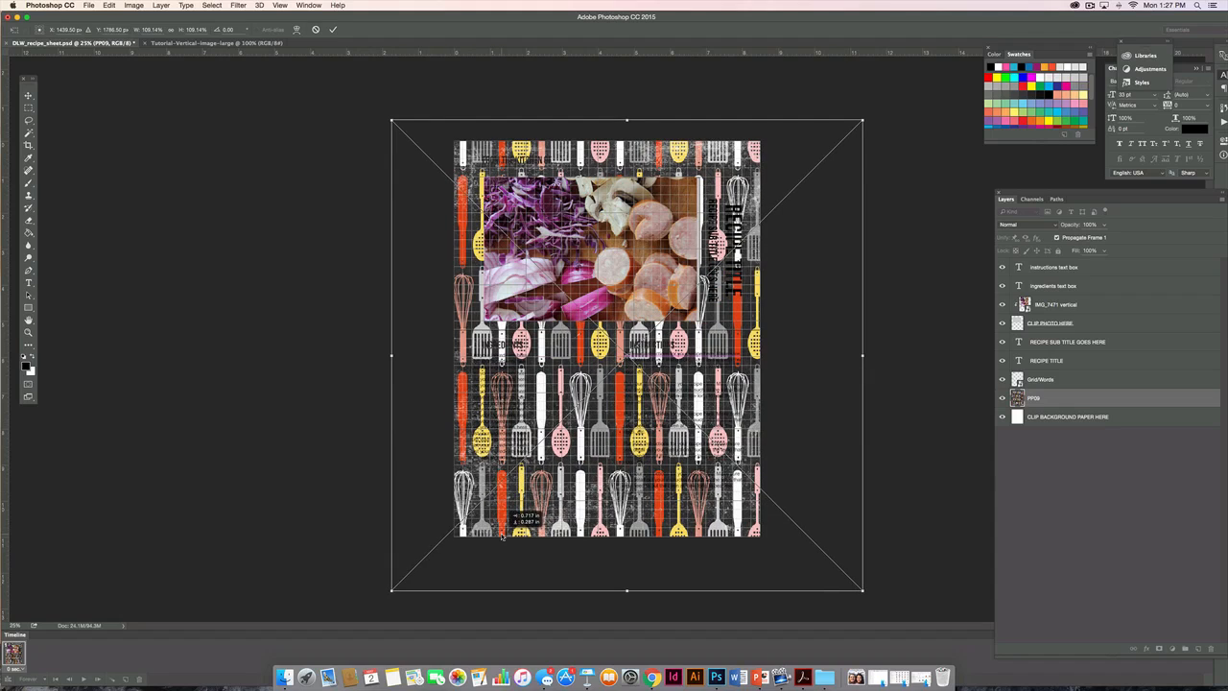
key("Return")
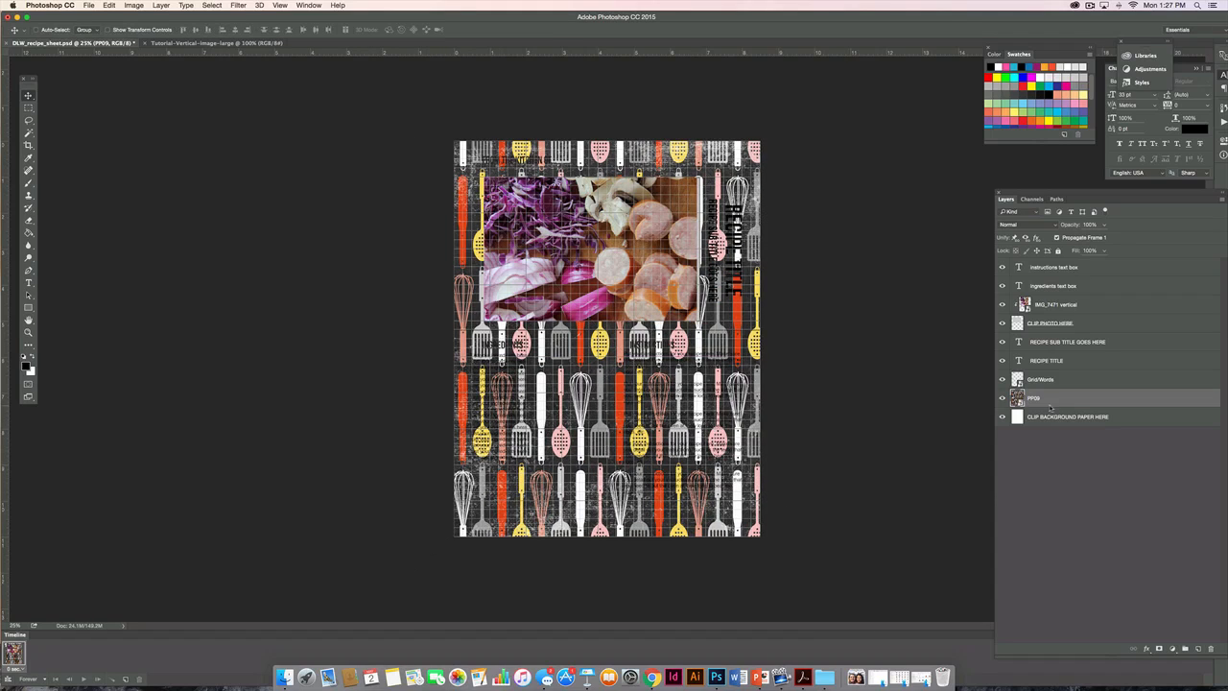
left_click_drag(1048, 397, 1040, 433)
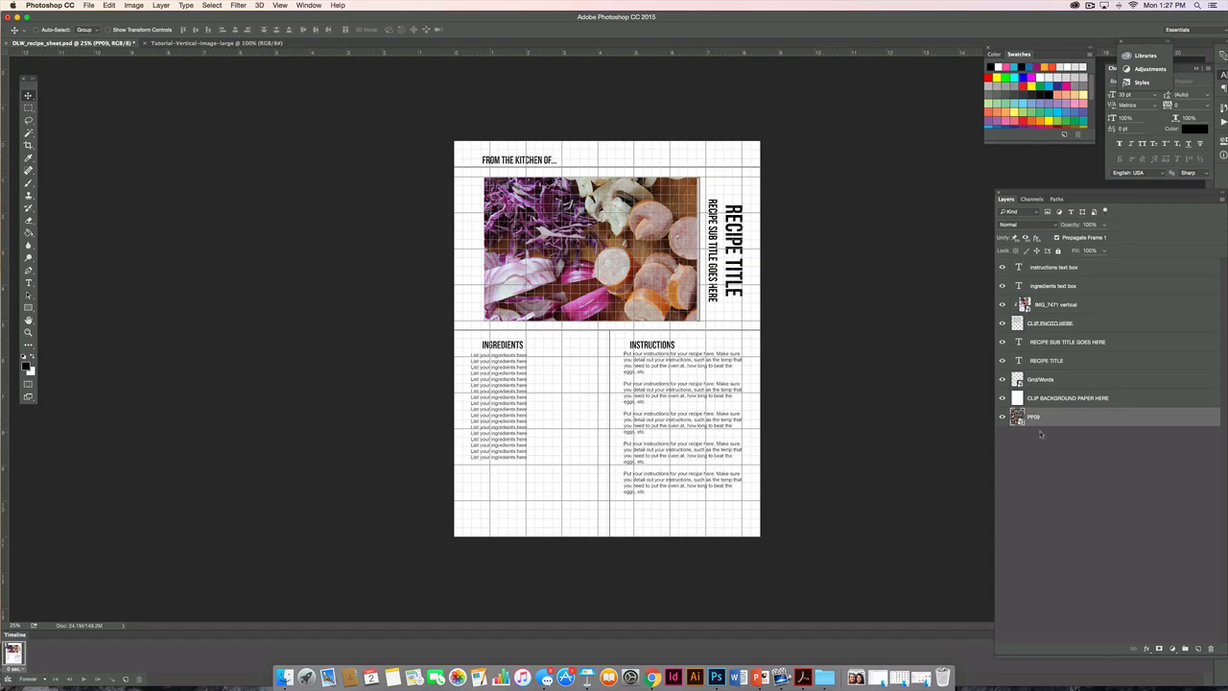
Scale the white CLIP BACKGROUND PAPER HERE layer to about 94% width and 93% height, leaving a patterned border on all sides.
left_click(1037, 397)
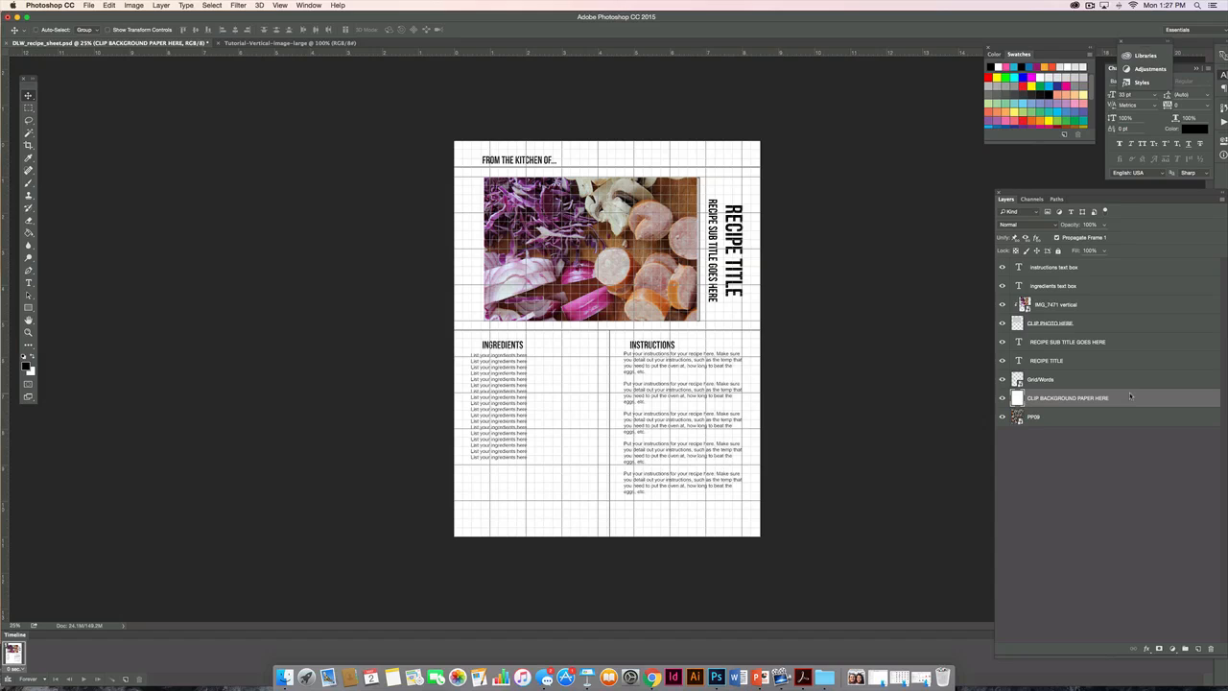
key("super+t")
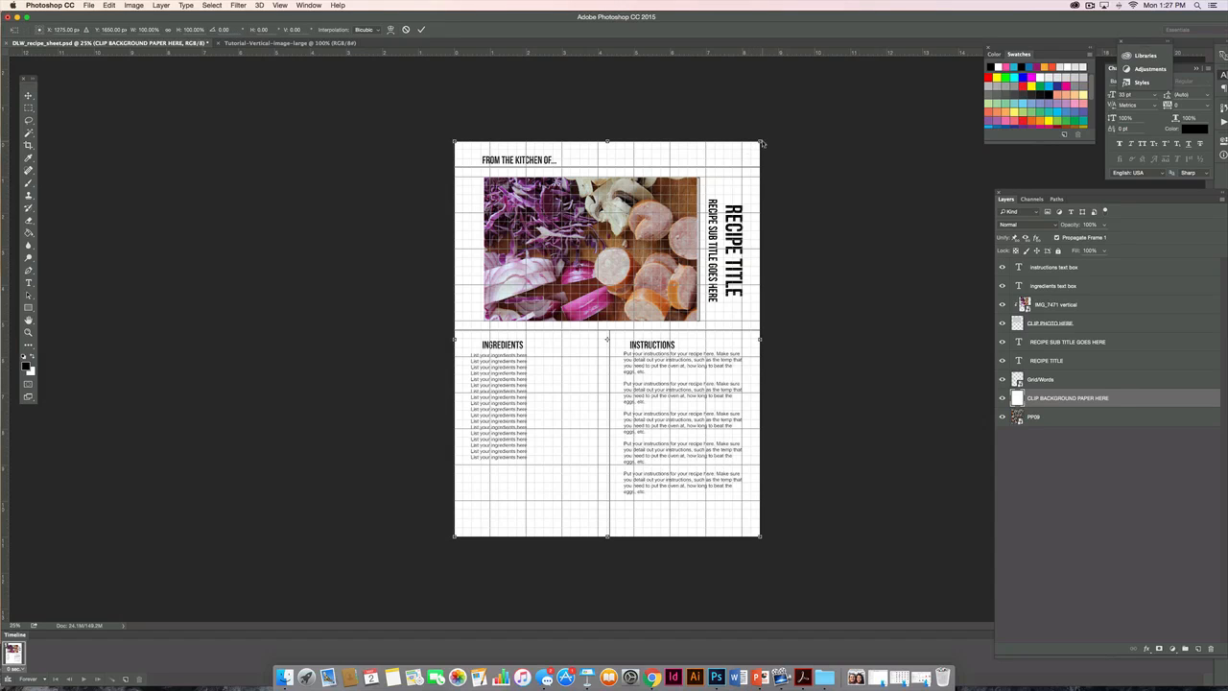
left_click_drag(762, 142, 755, 145)
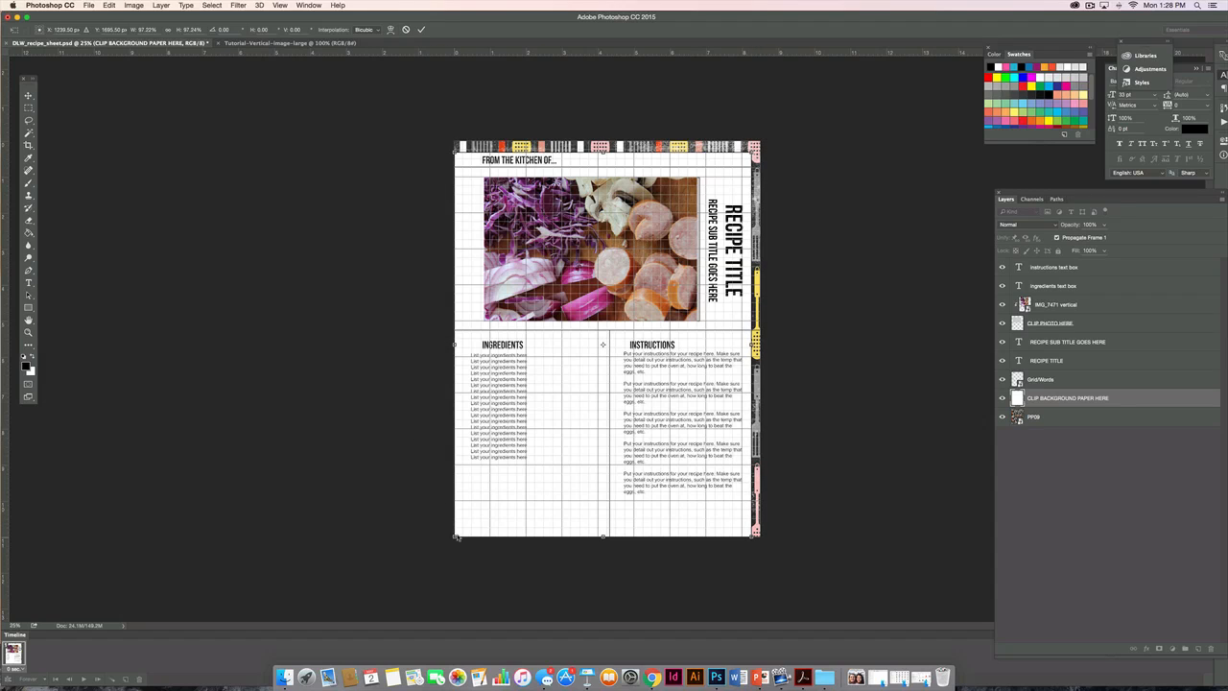
left_click_drag(454, 535, 464, 533)
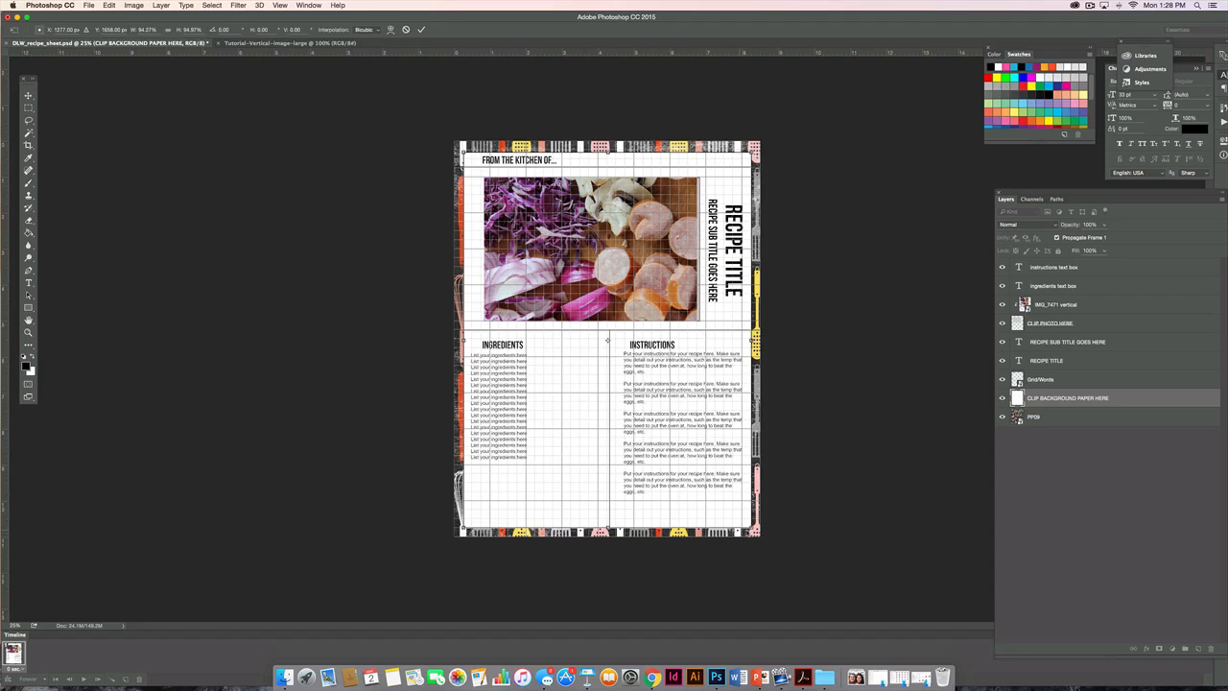
left_click_drag(755, 531, 754, 524)
Nudge the white background paper vertically to fine-tune its border spacing and apply the transformation.
key("Up")
key("Up")
key("Up")
key("Up")
key("Up")
key("Up")
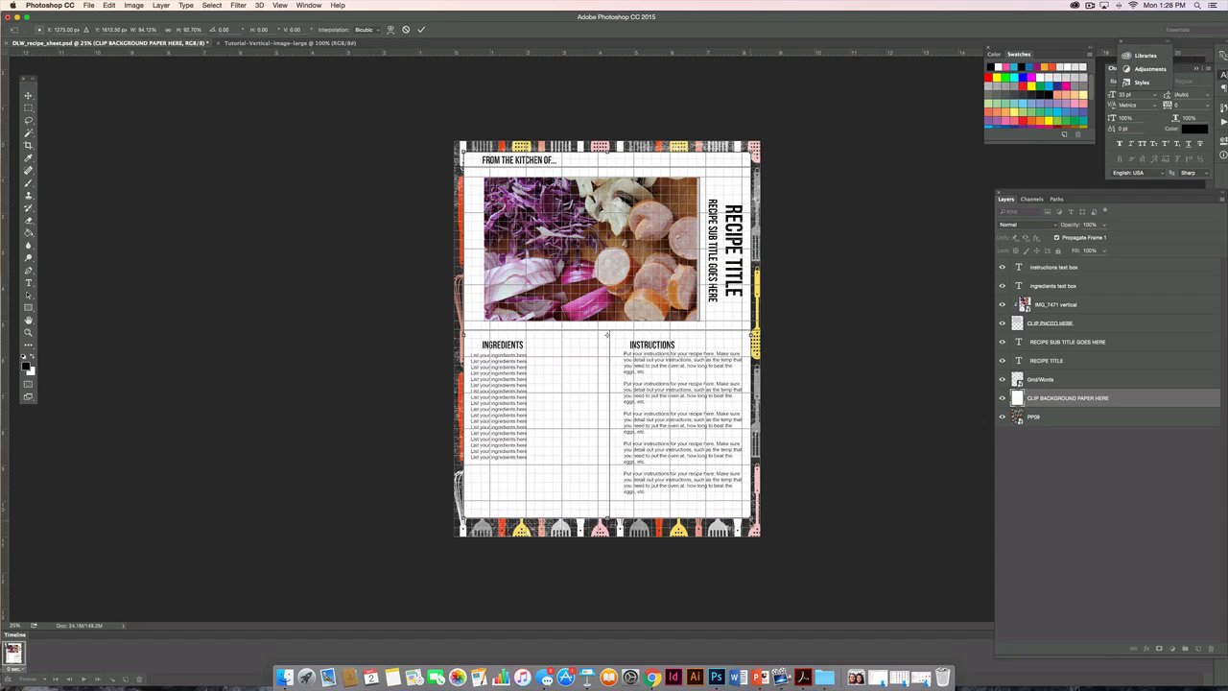
key("Down")
key("Down")
key("Down")
key("Down")
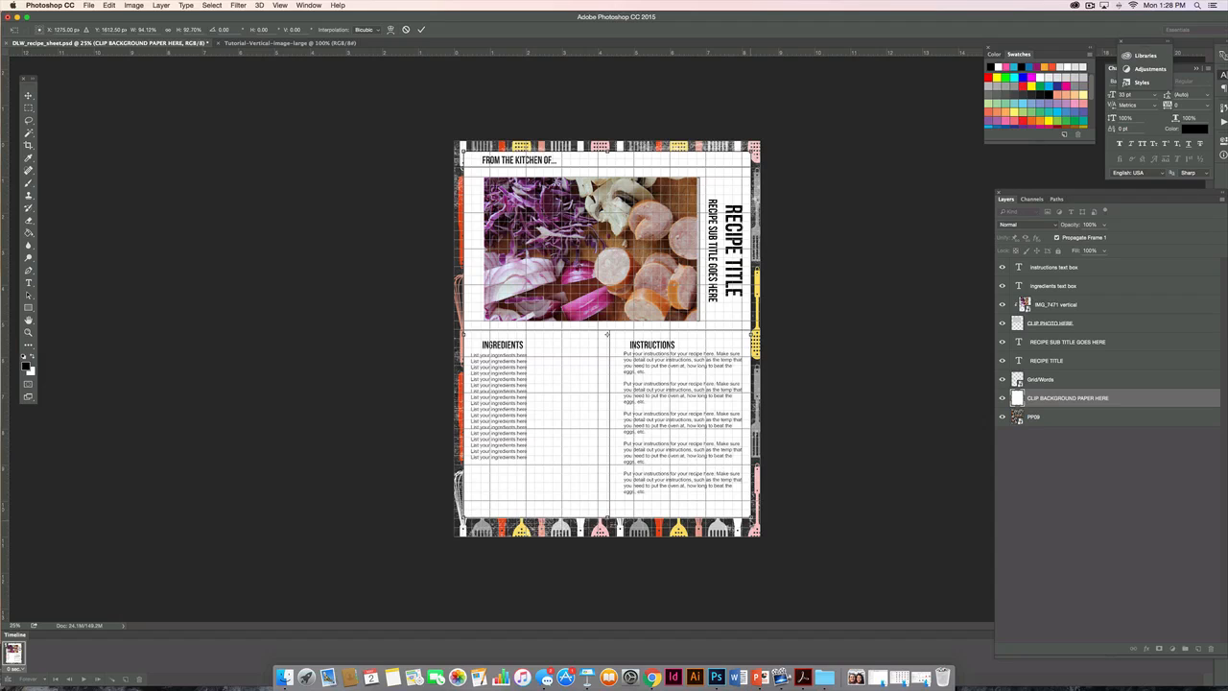
key("Down")
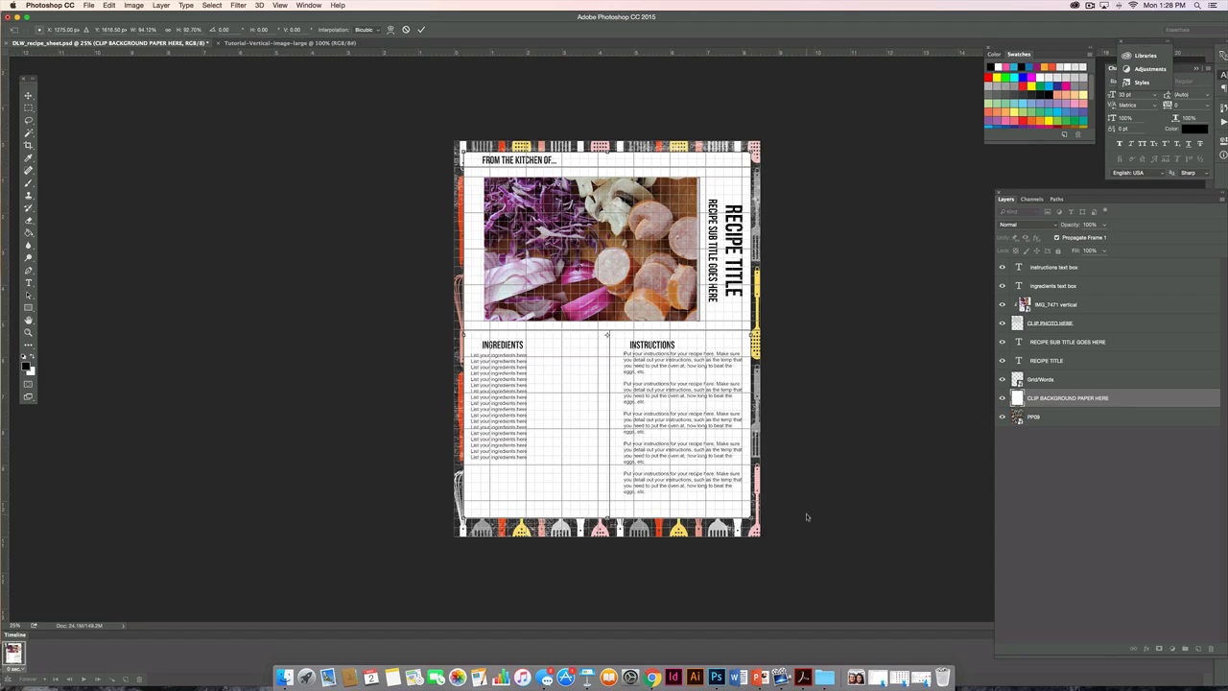
key("Return")
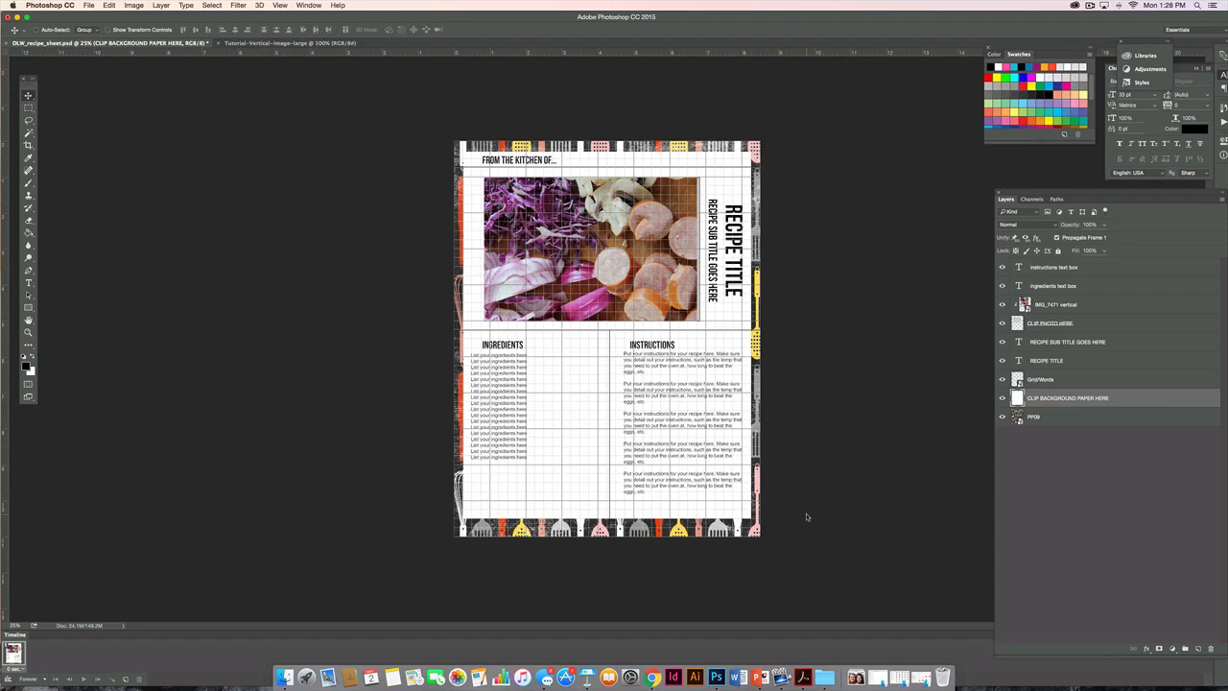